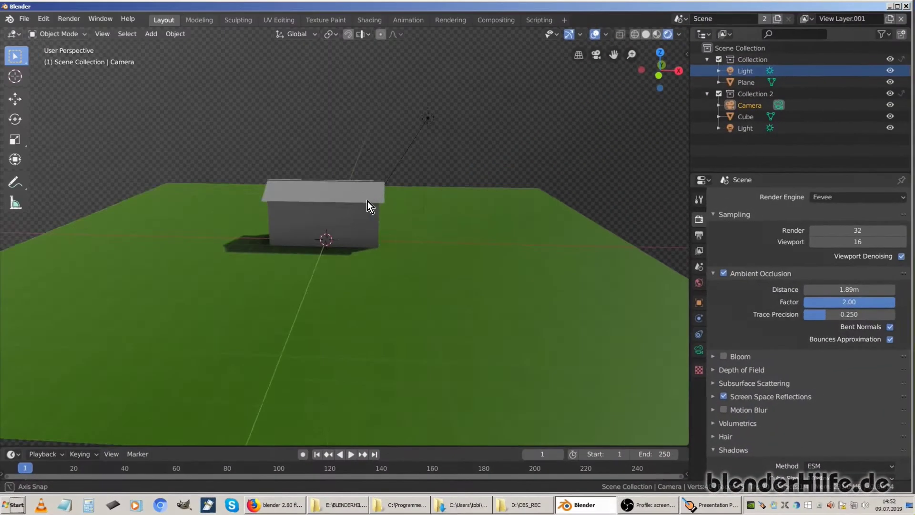
Orbit the viewport slightly around the grey house on the green plane
middle_drag(367, 201, 379, 204)
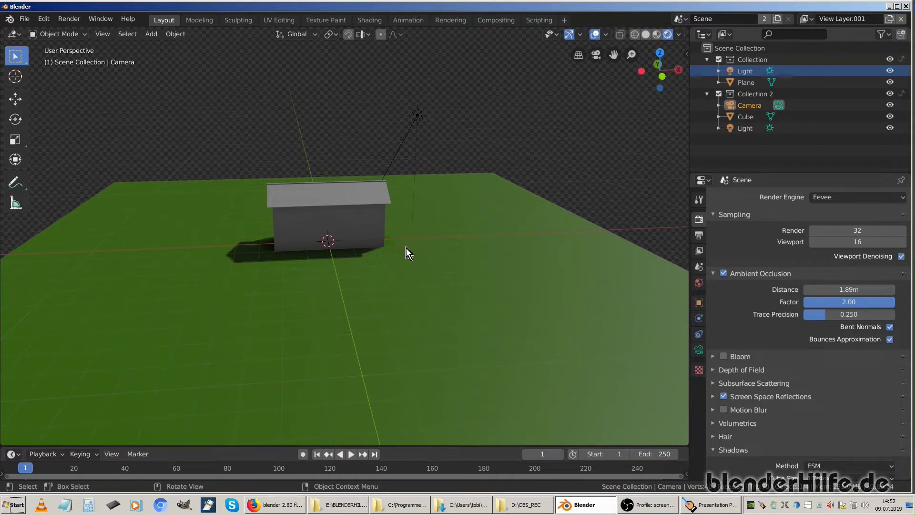
Orbit to an elevated view of the house and bring up the F3 operator search
middle_drag(329, 253, 525, 265)
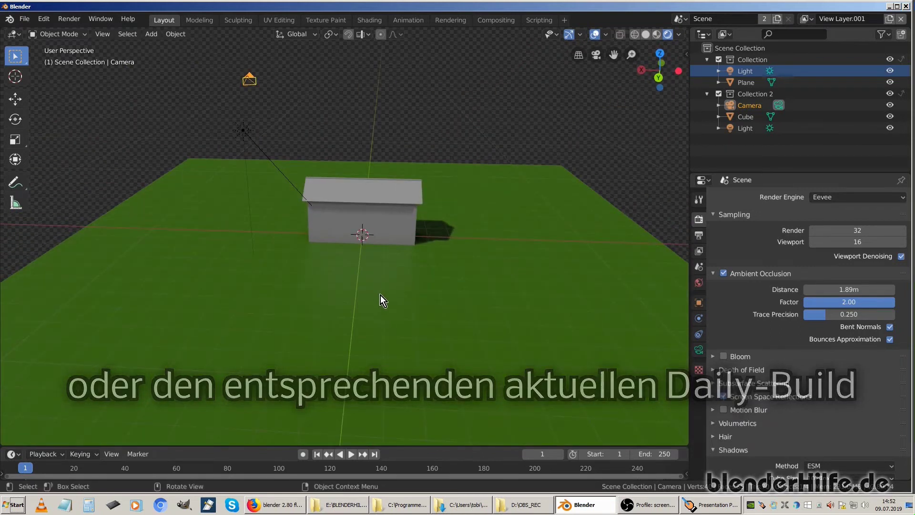
mouse_move(476, 258)
middle_down()
mouse_move(407, 303)
mouse_move(356, 298)
mouse_move(450, 293)
middle_up()
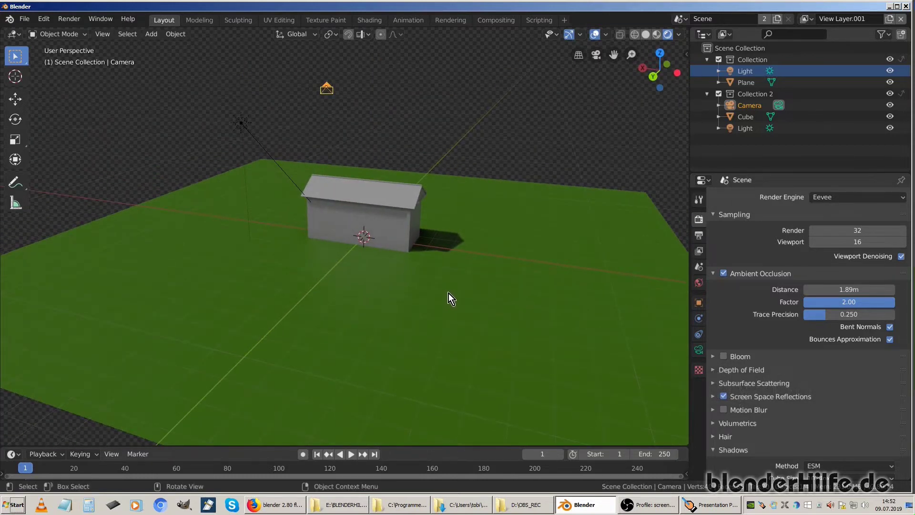
key(F3)
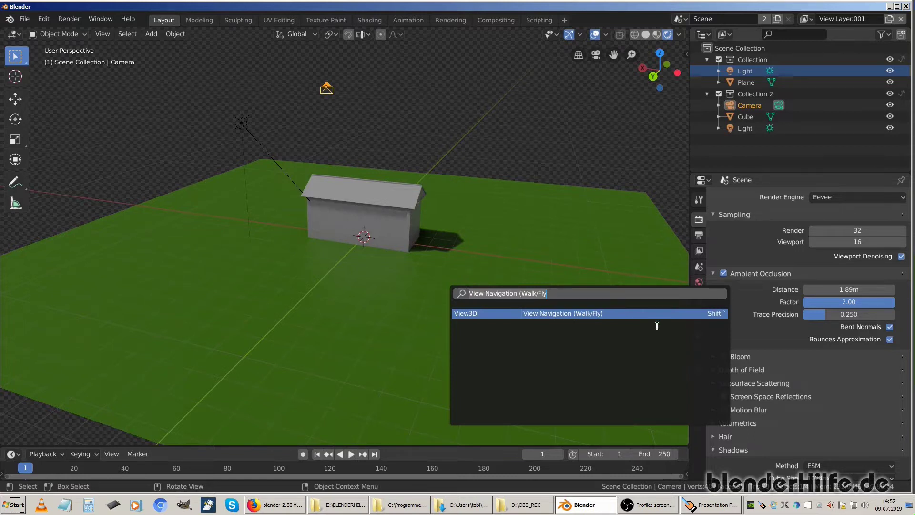
Glance at the browser search results, then close Blender's search and check the View menu
key(alt+Tab)
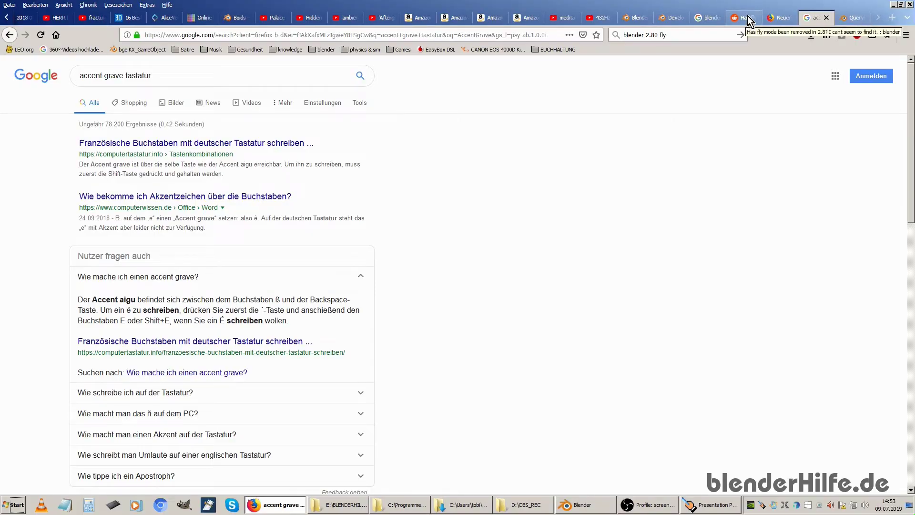
key(ctrl+Tab)
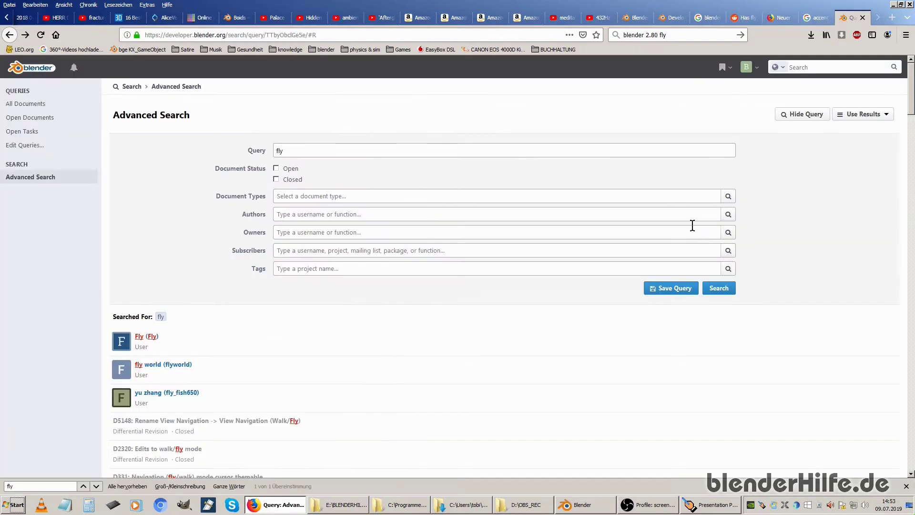
key(alt+Tab)
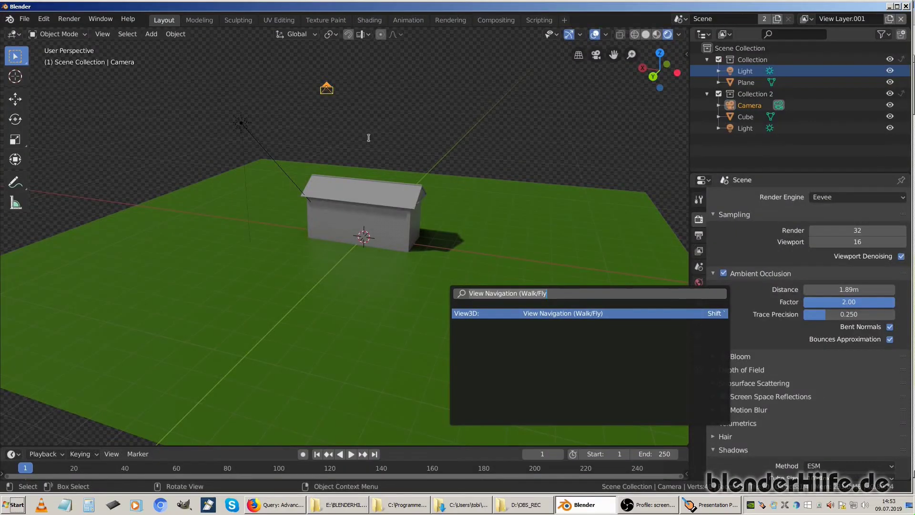
key(Escape)
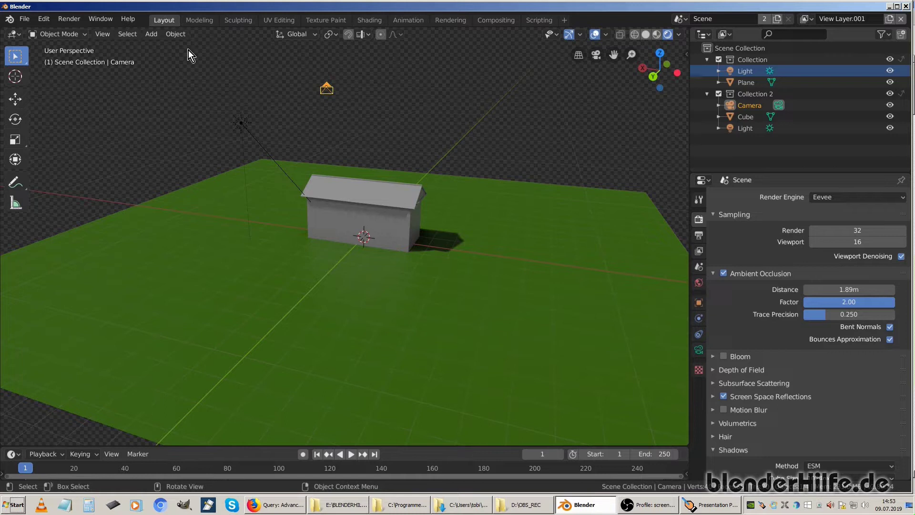
click(101, 35)
Reopen the F3 operator search and search for 'fly'
key(F3)
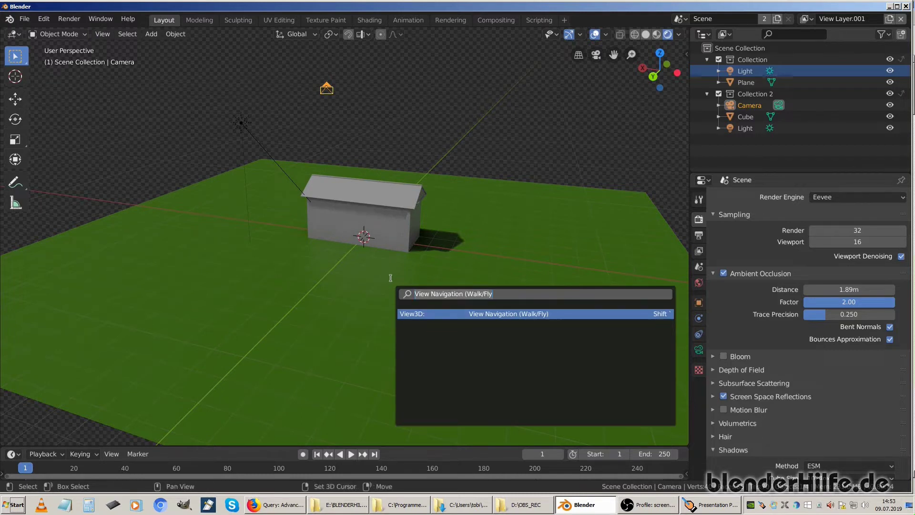
key(BackSpace)
text(fly)
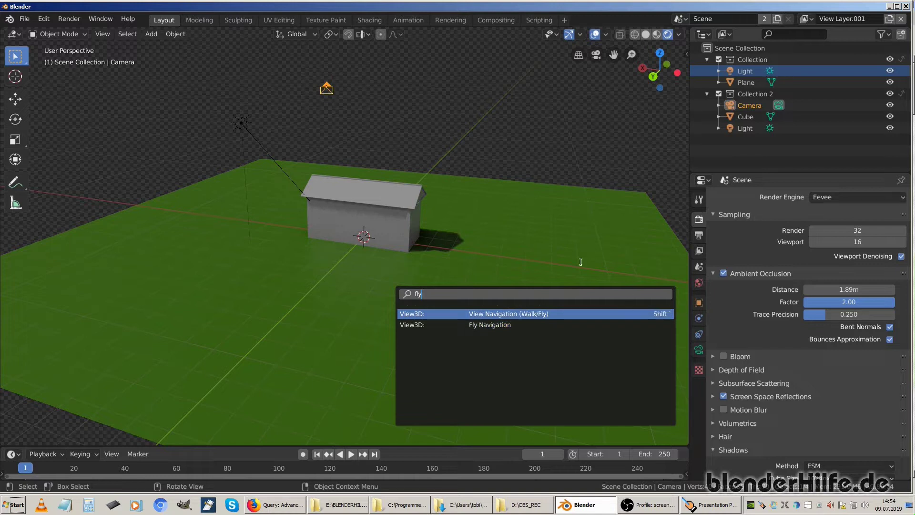
Dismiss the fly results, try Shift+` for fly mode, orbit the house, and close a reopened F3 search
click(550, 265)
key(shift)
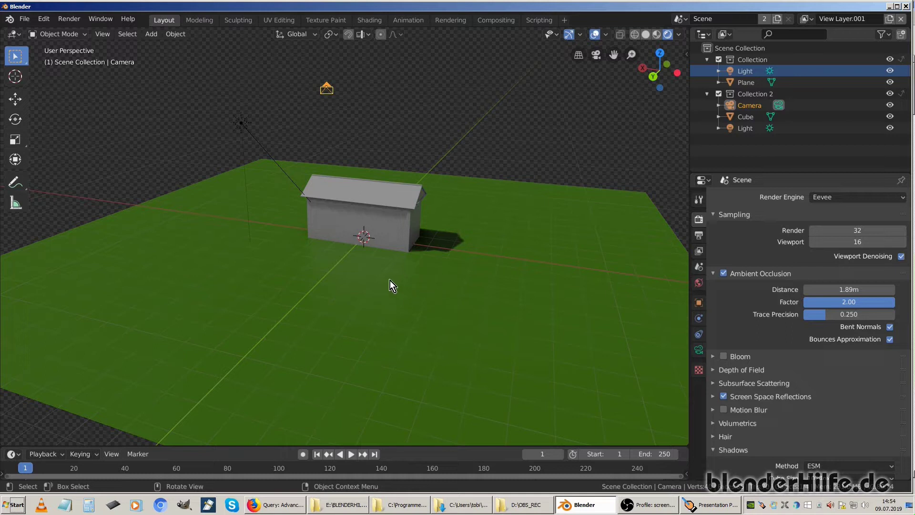
mouse_move(373, 260)
middle_down()
mouse_move(458, 263)
mouse_move(433, 262)
middle_up()
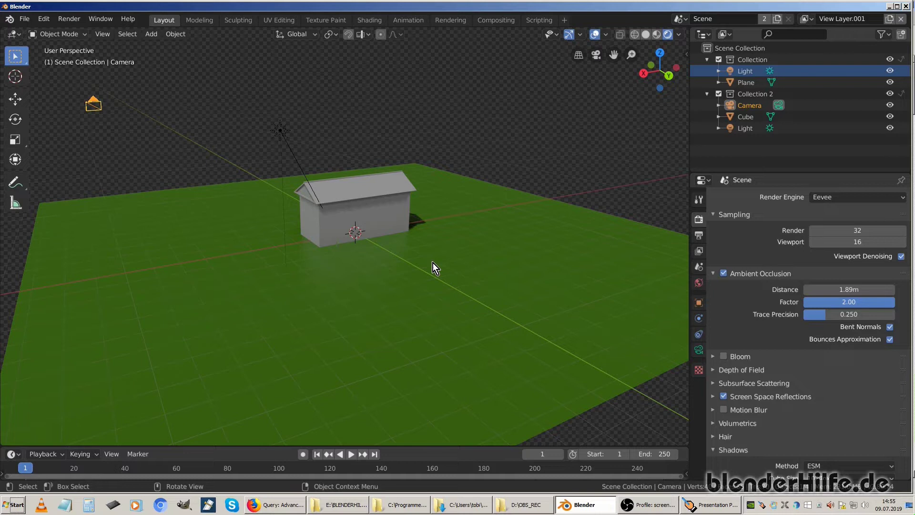
key(F3)
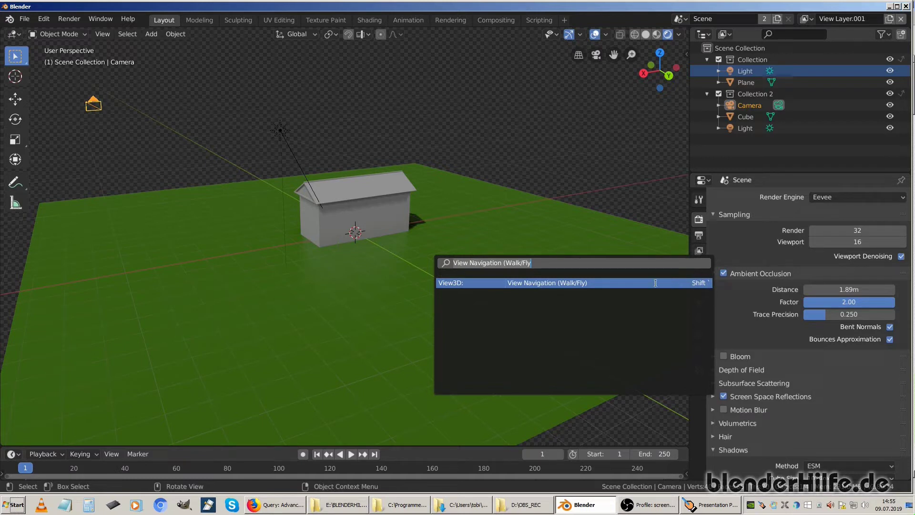
key(Escape)
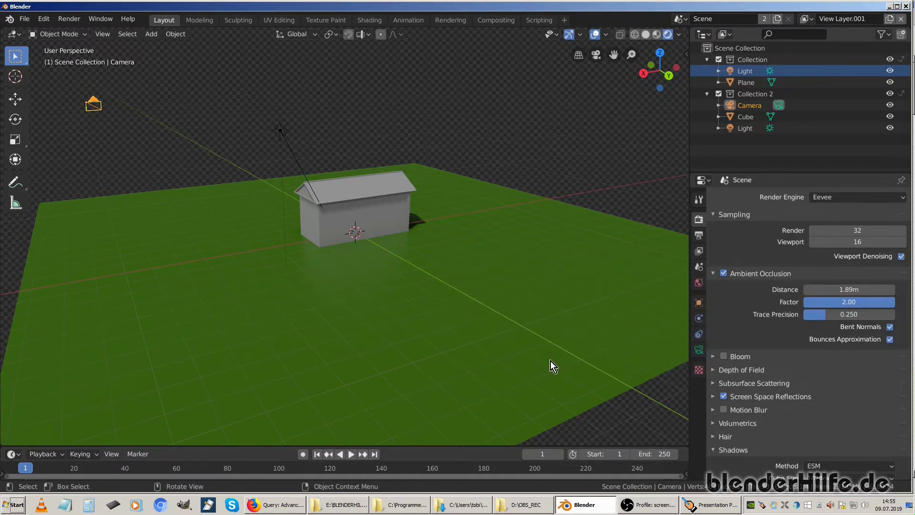
Read the 'blender 2.80 fly deutsch' Google results, highlighting 'AccentGrave', then return to developer.blender.org's fly search
click(286, 504)
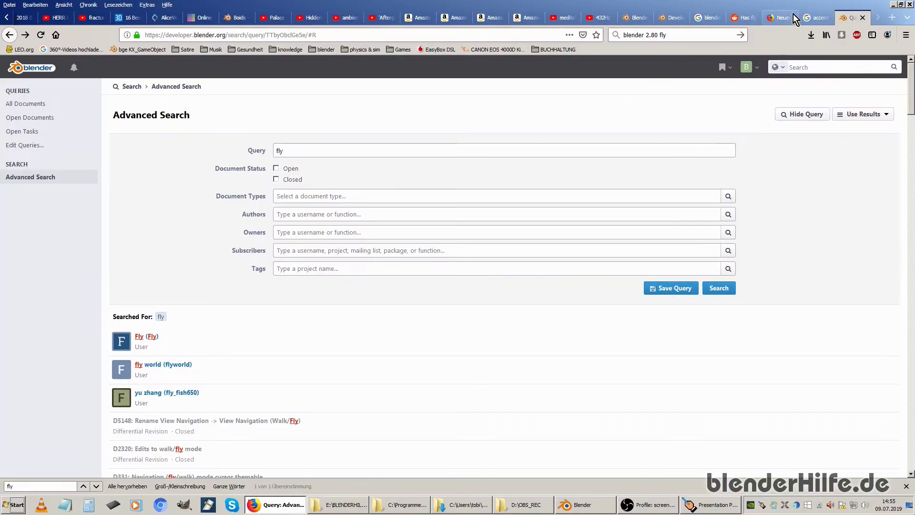
click(711, 18)
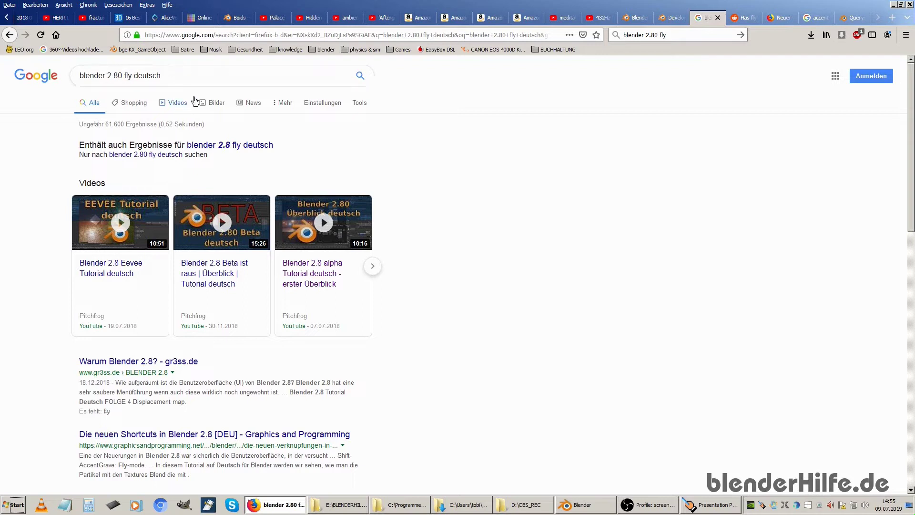
scroll(394, 295, down, 3)
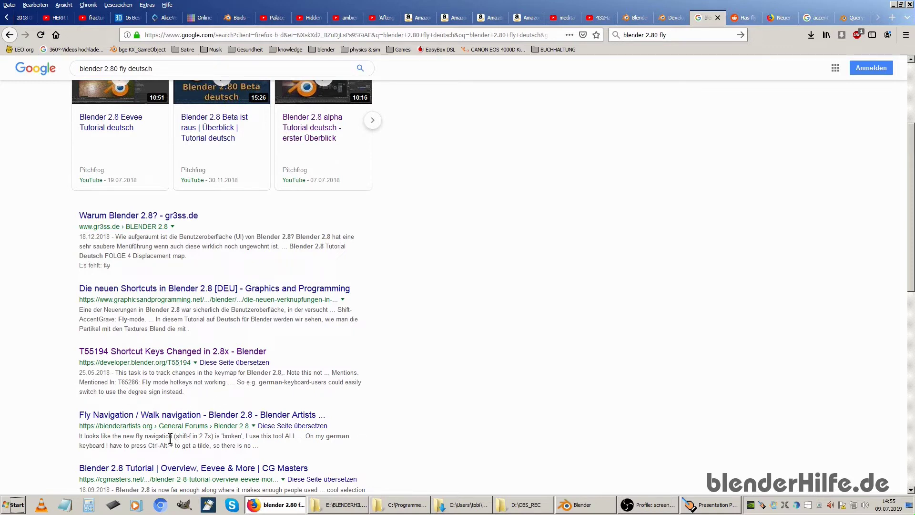
scroll(146, 436, up, 1)
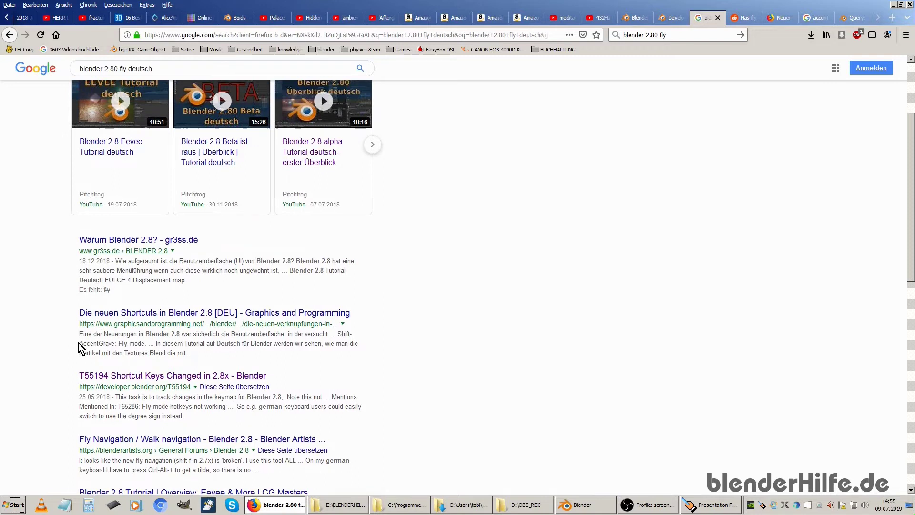
drag(79, 343, 115, 340)
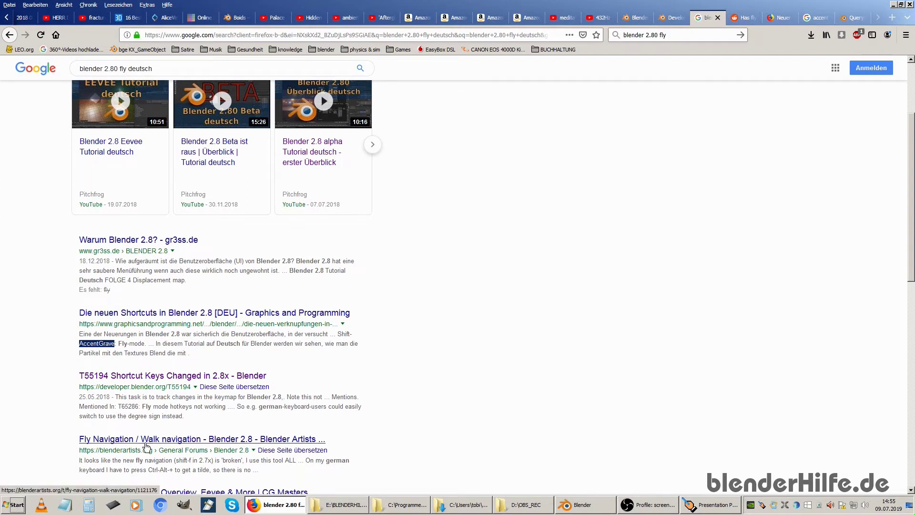
scroll(450, 372, down, 2)
scroll(400, 365, up, 1)
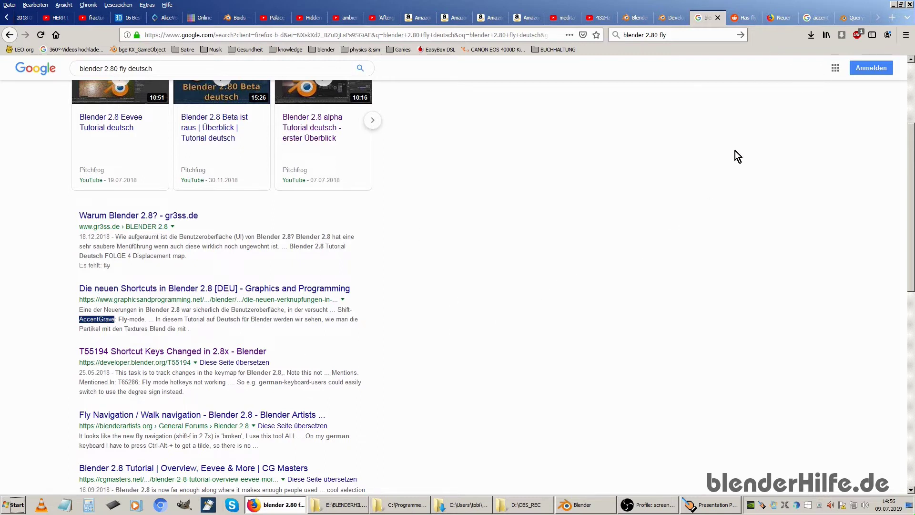
click(849, 18)
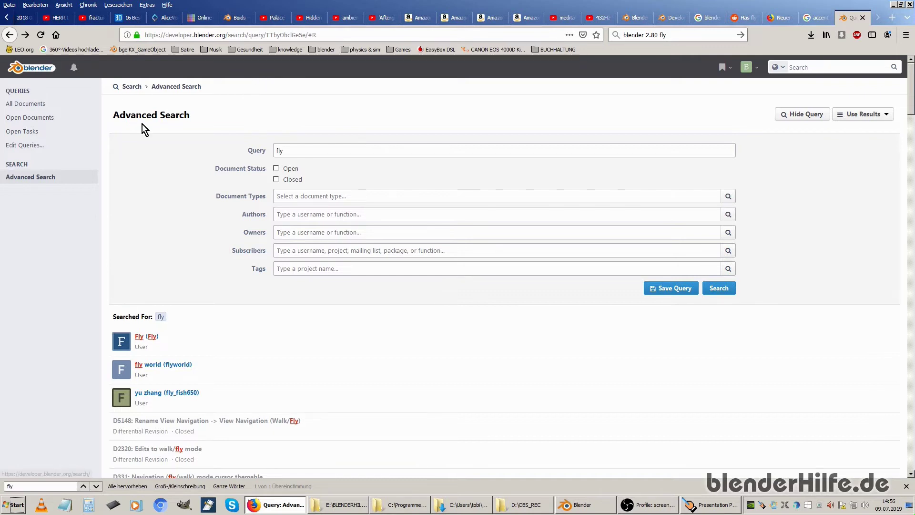
Go to the open bug reports list and search the tracker for 'fly'
click(26, 69)
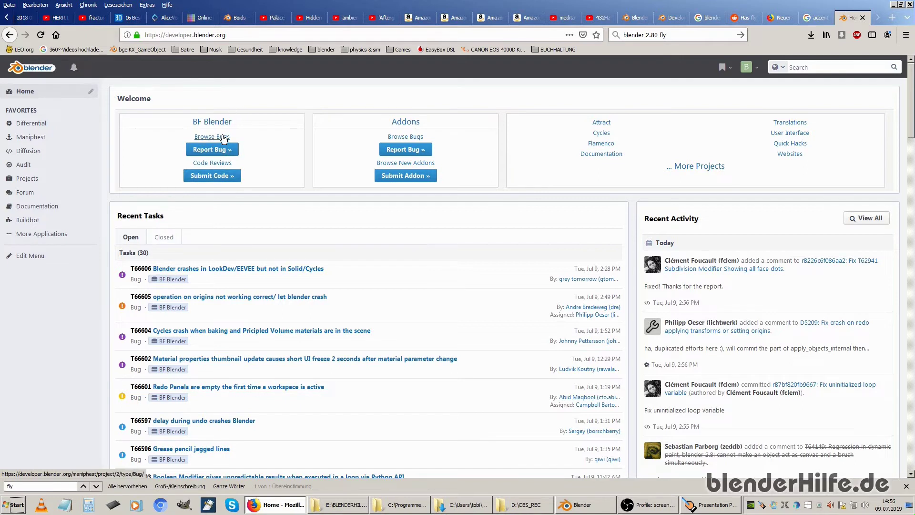
click(208, 138)
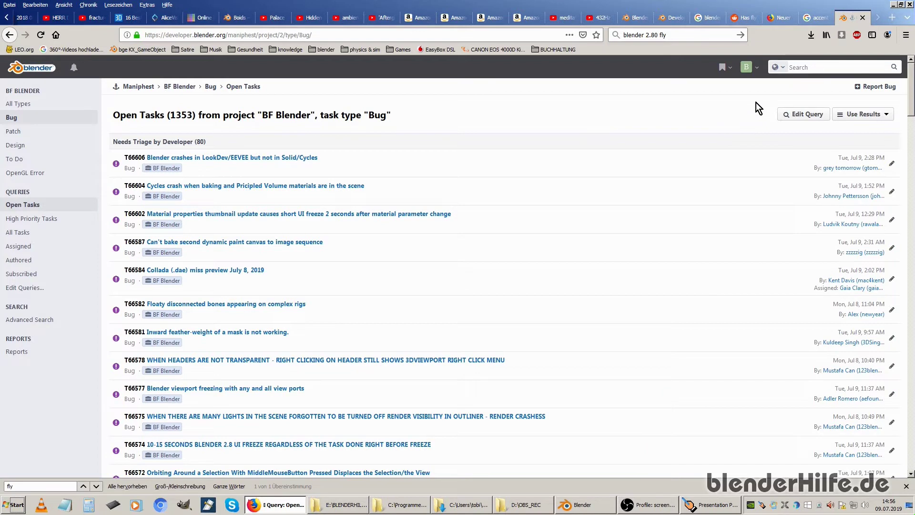
click(799, 68)
text(fly)
key(Return)
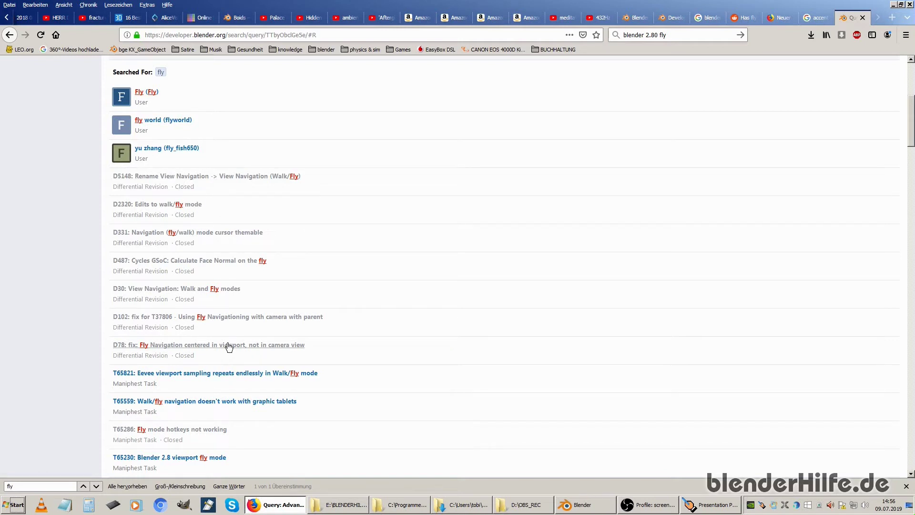
Open task T65286 'Fly mode hotkeys not working' from the results
scroll(198, 350, down, 1)
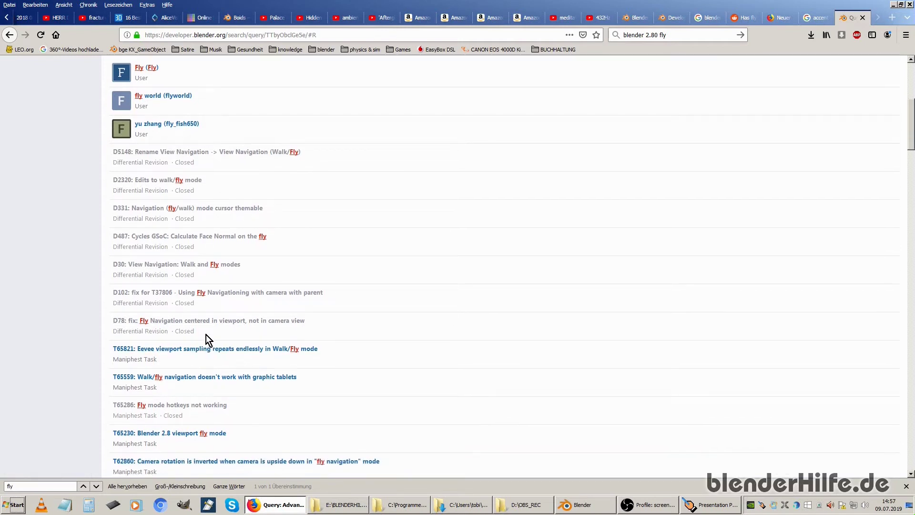
scroll(206, 335, down, 2)
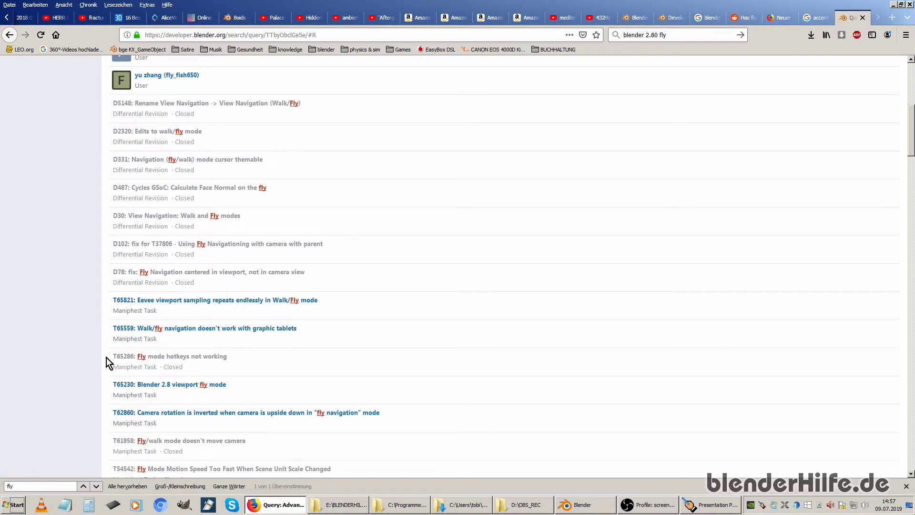
click(167, 357)
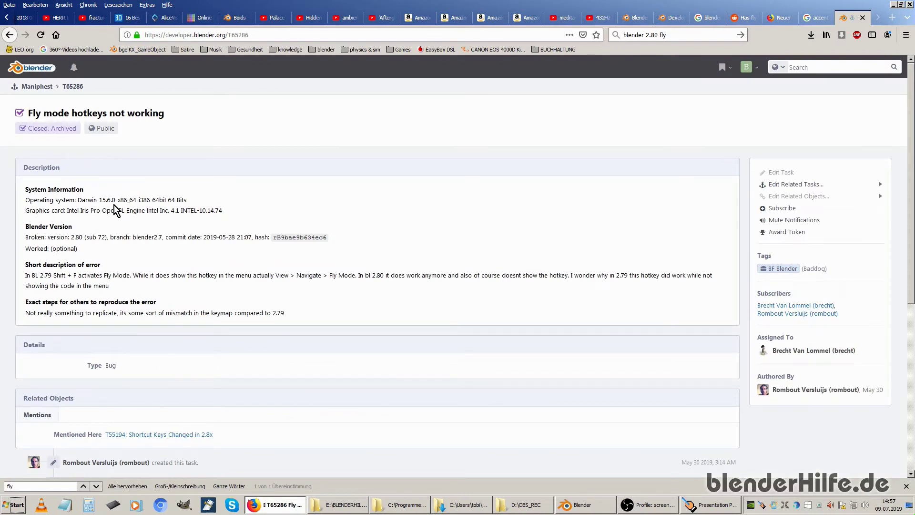
Read through T65286 and follow its link to T55194 'Shortcut Keys Changed in 2.8x'
scroll(212, 222, down, 5)
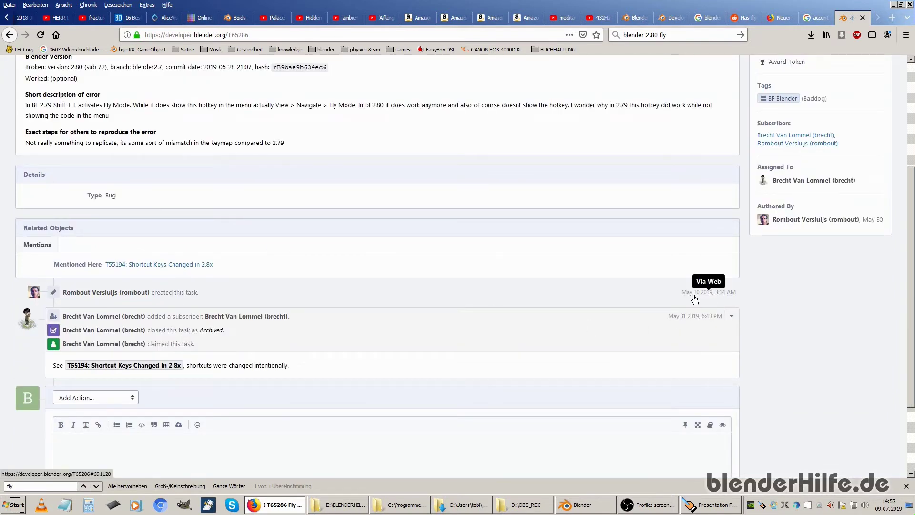
scroll(234, 343, up, 1)
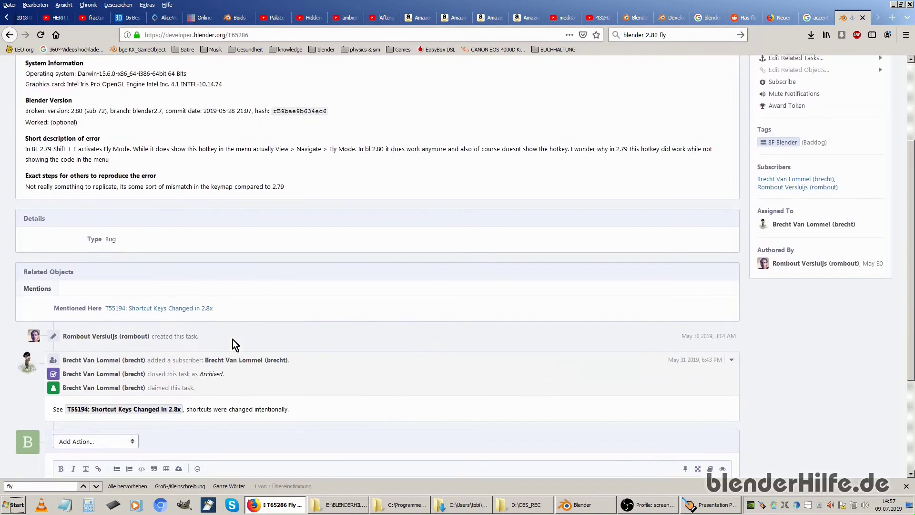
scroll(232, 339, up, 2)
scroll(180, 355, down, 4)
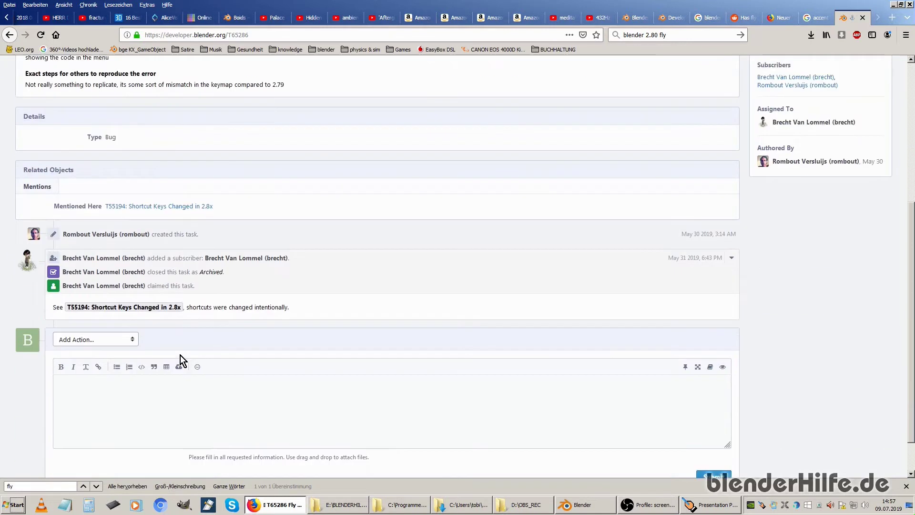
click(163, 192)
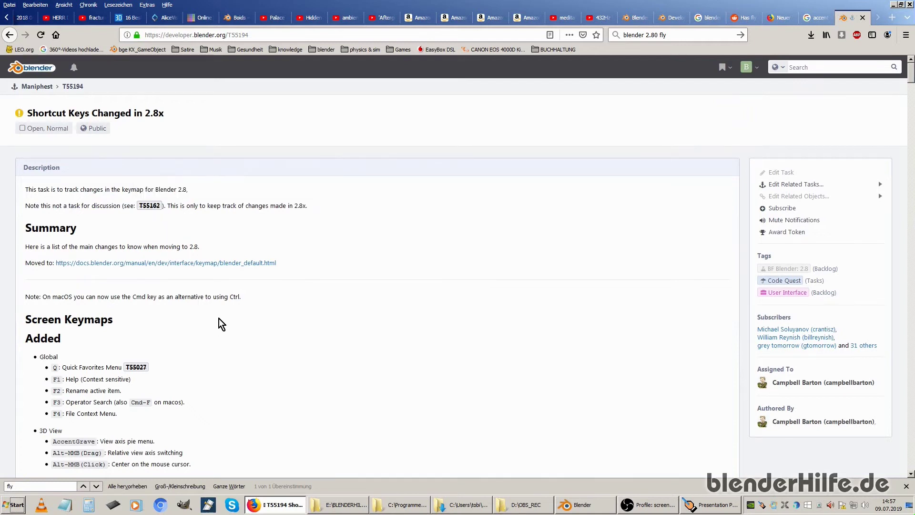
scroll(219, 316, down, 3)
scroll(218, 312, down, 2)
scroll(135, 232, down, 2)
scroll(135, 232, down, 1)
scroll(135, 232, up, 1)
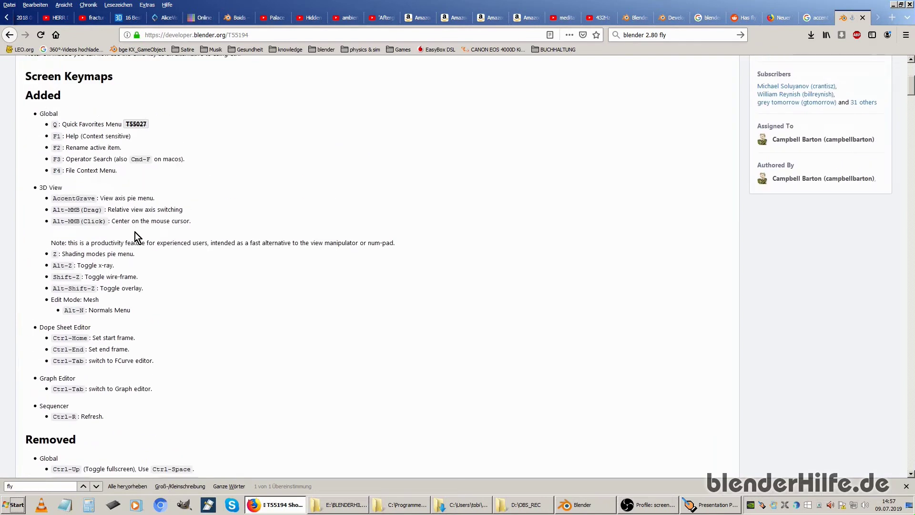
scroll(98, 285, down, 1)
scroll(97, 285, down, 10)
scroll(117, 287, down, 2)
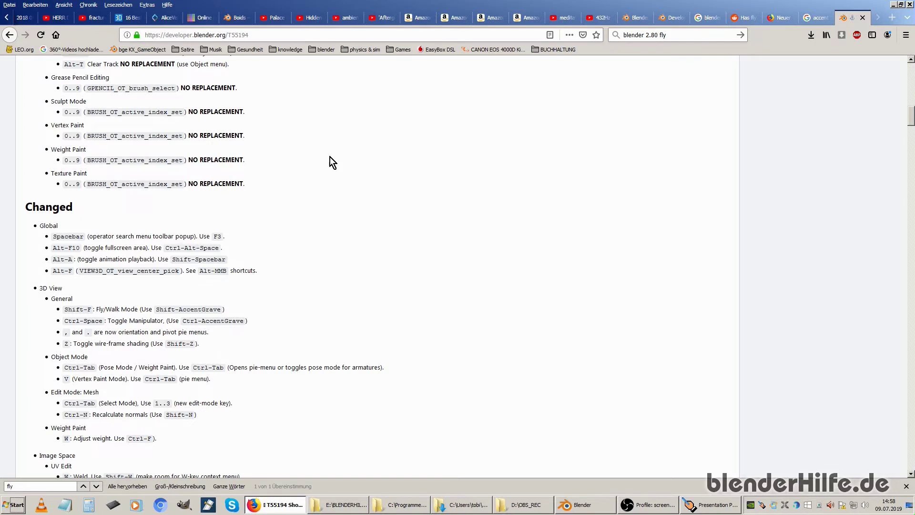
click(894, 5)
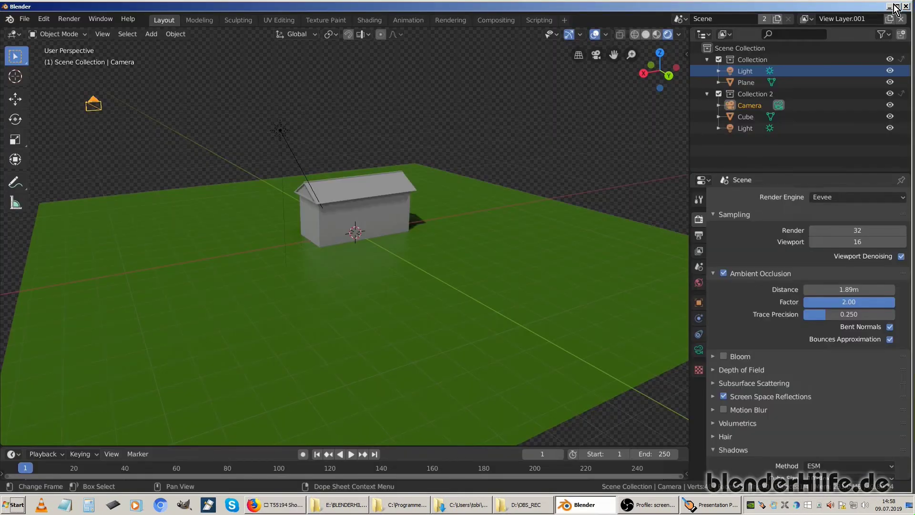
click(292, 506)
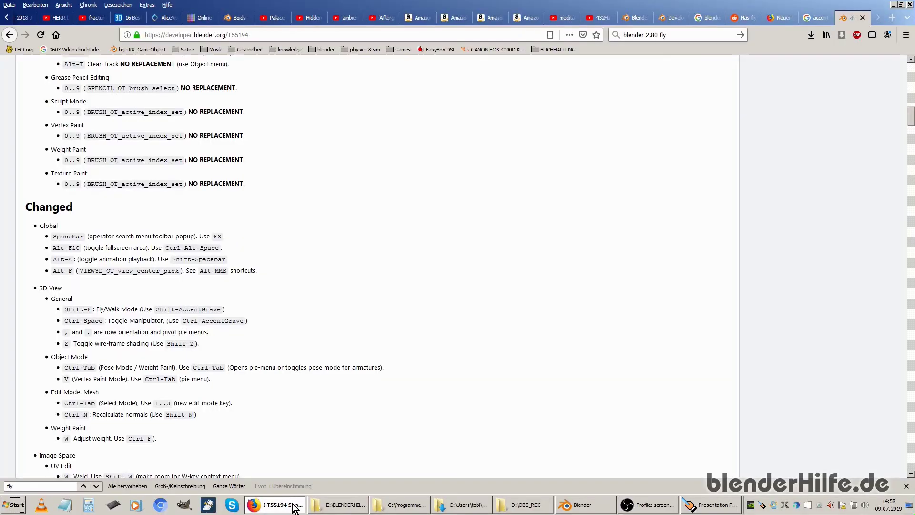
scroll(771, 160, up, 5)
scroll(800, 139, up, 5)
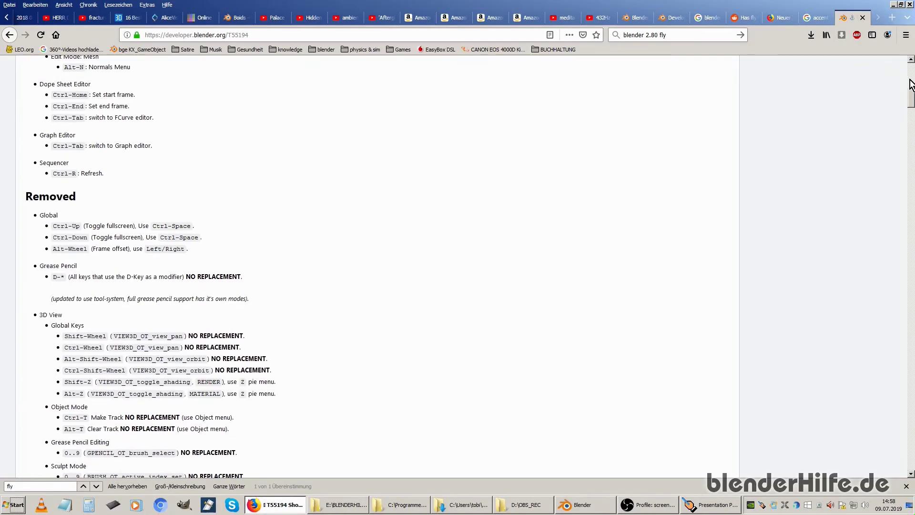
scroll(800, 139, up, 5)
scroll(93, 159, up, 3)
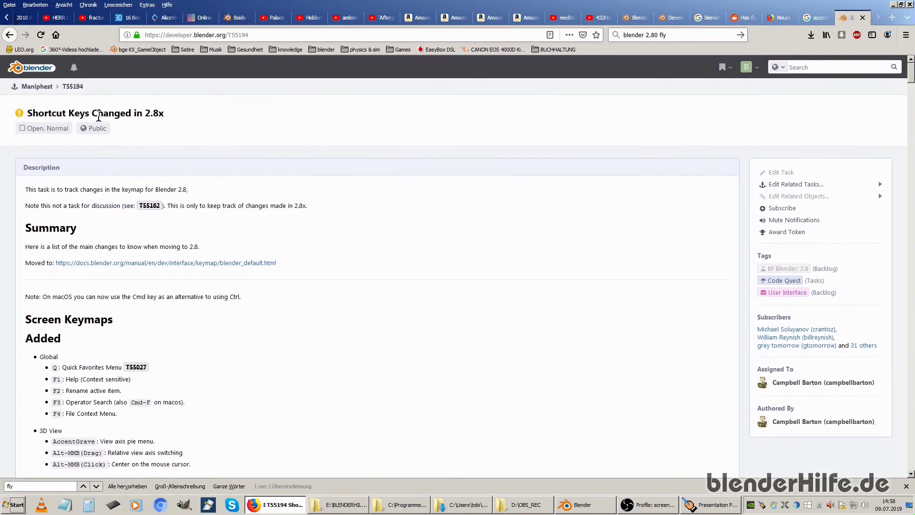
Return to Blender and use Help > Report a Bug to open a prefilled report
click(37, 67)
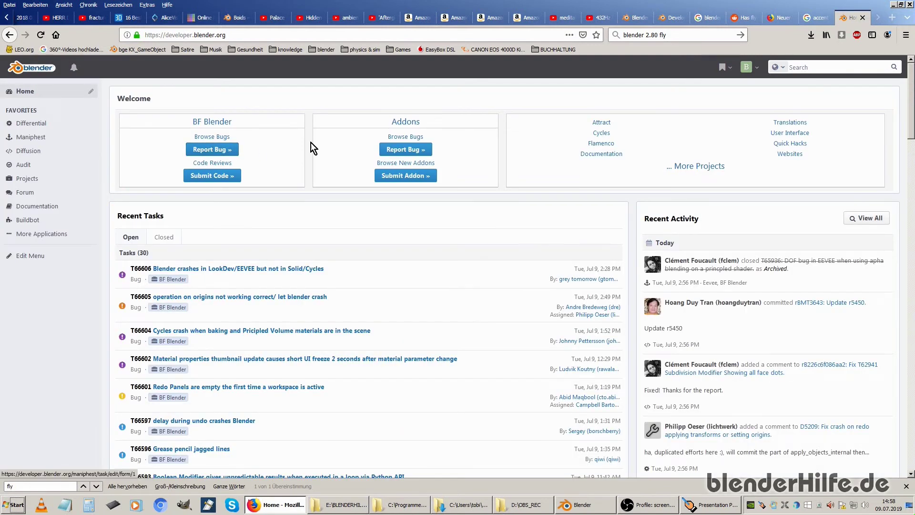
click(591, 509)
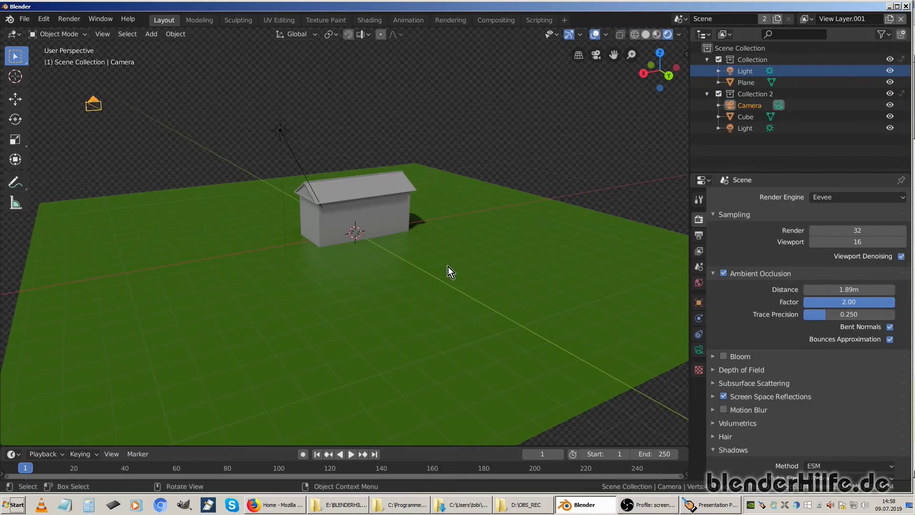
scroll(173, 72, up, 1)
click(132, 20)
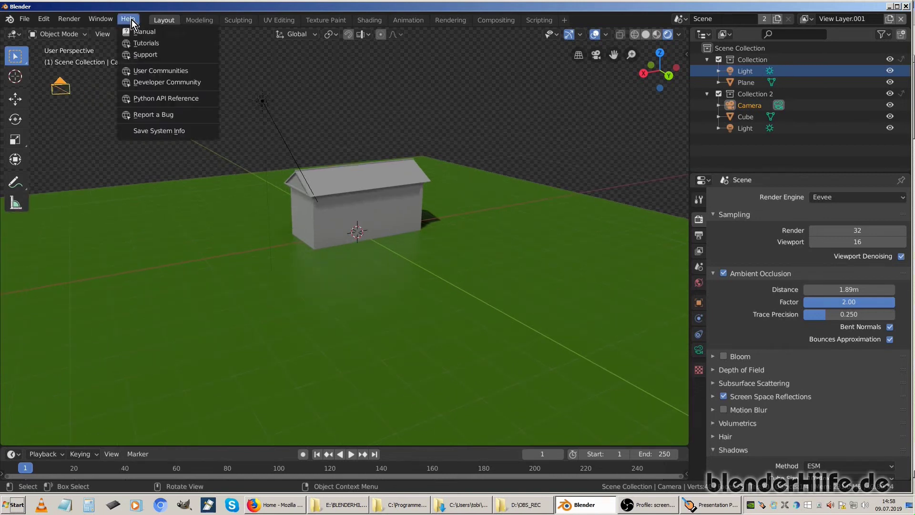
click(167, 114)
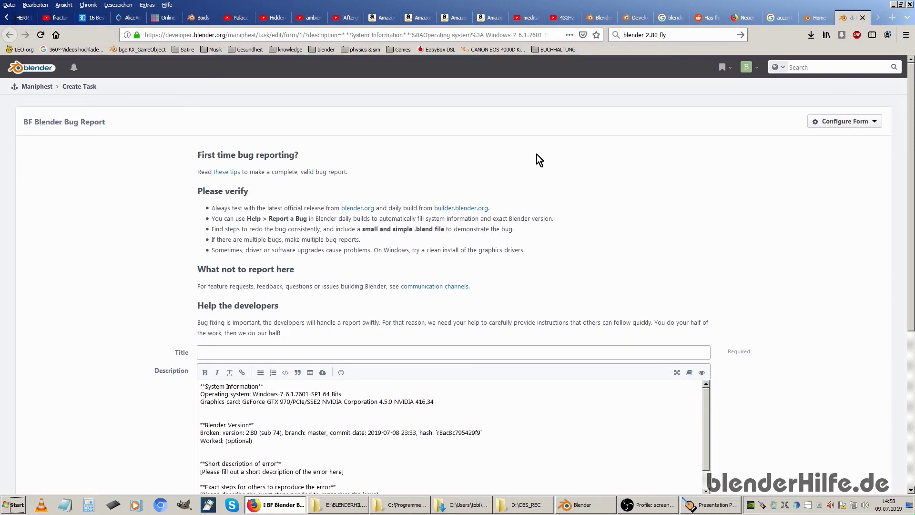
Review the prefilled description, marking driver version 416.34 and the Blender version line
scroll(461, 101, down, 3)
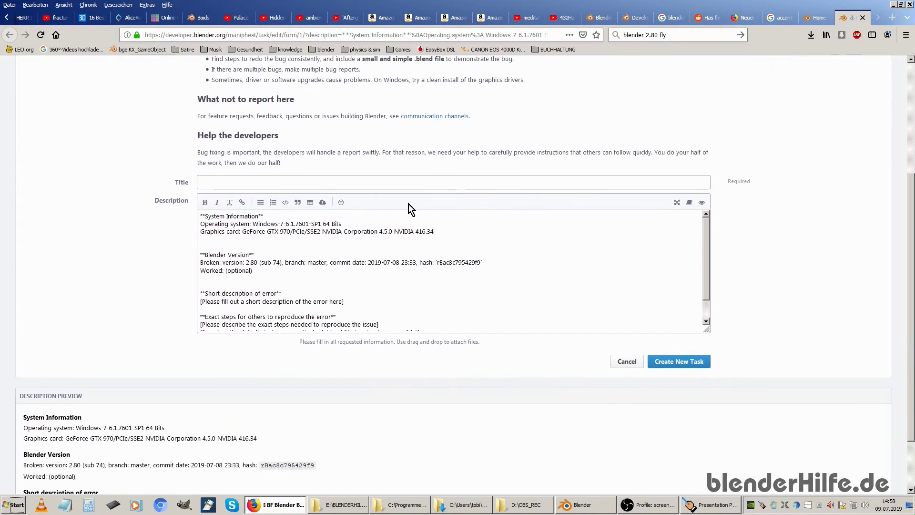
scroll(236, 238, down, 1)
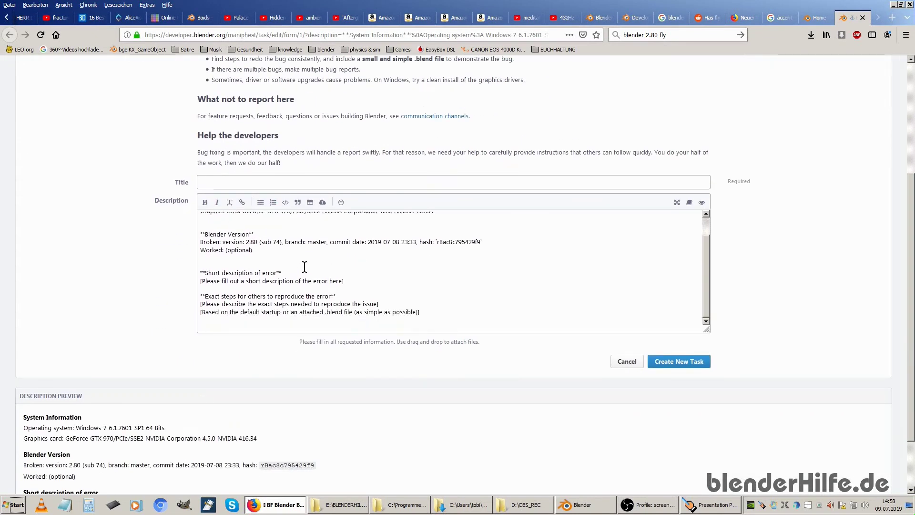
scroll(305, 267, up, 1)
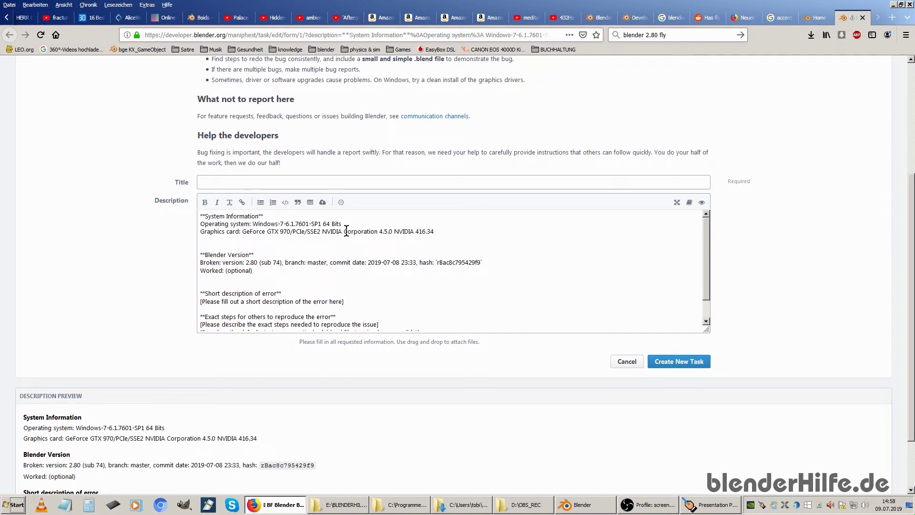
drag(415, 232, 461, 232)
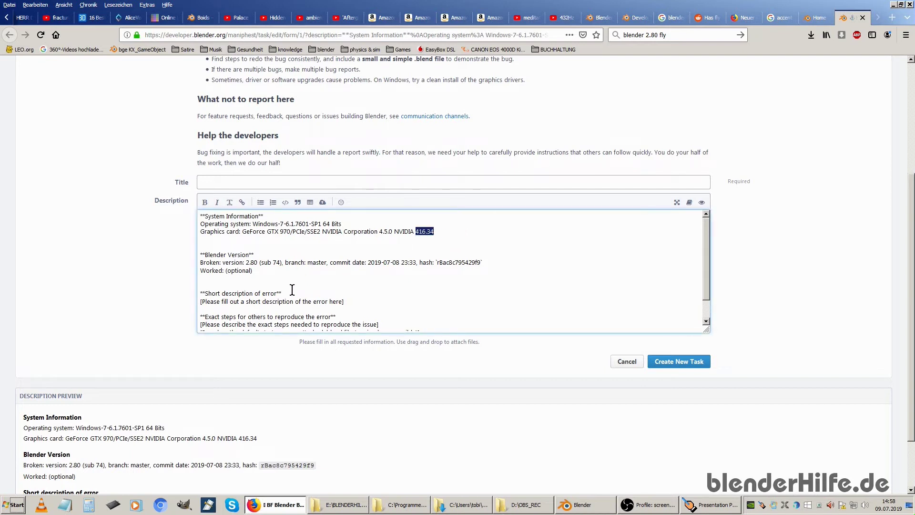
drag(200, 263, 511, 264)
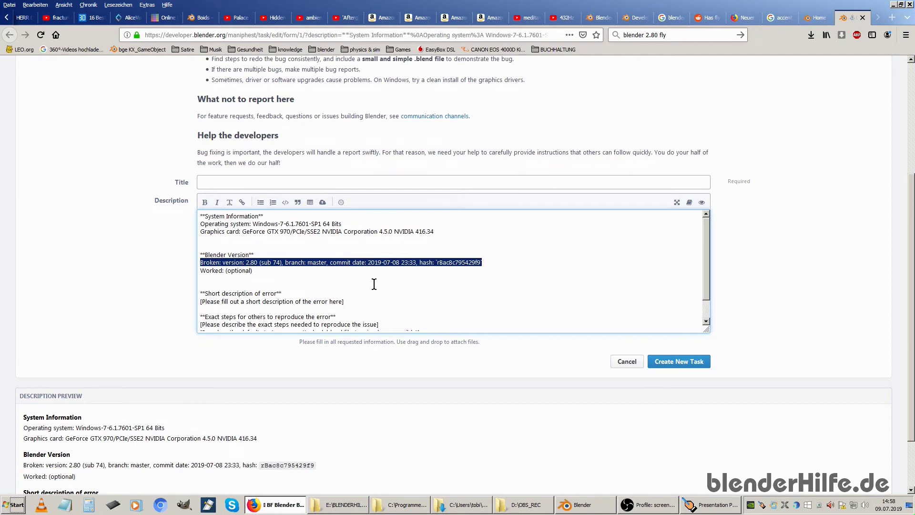
click(301, 274)
Select the '[Please fill out a short description…]' placeholder line
scroll(387, 248, down, 1)
scroll(388, 248, down, 1)
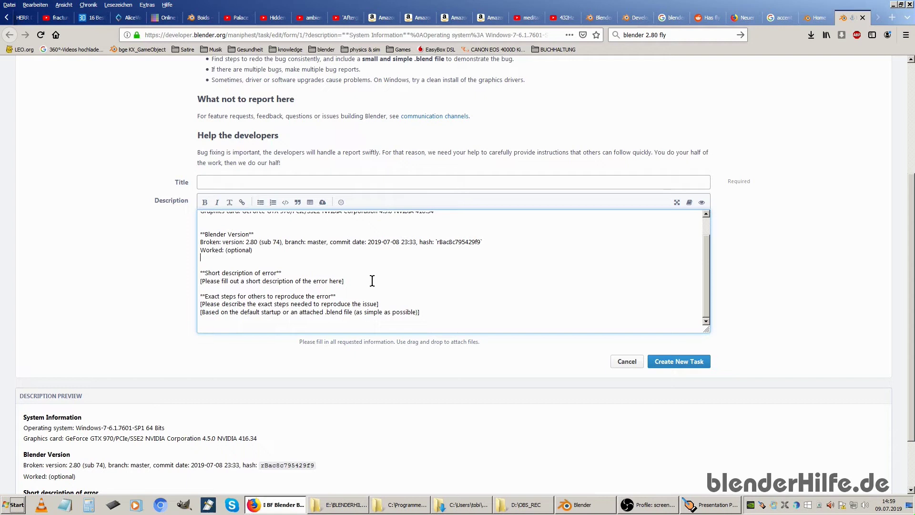
drag(371, 280, 201, 281)
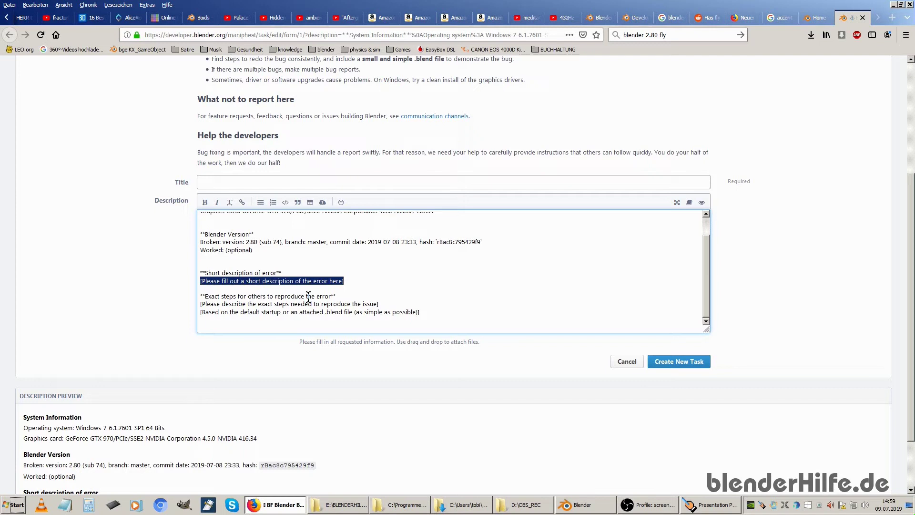
Write the title and note the shortcut fails on German keyboards, wishing SHIFT+F back
text(flymode not acces)
text(ible throug germen keyboard SHIFT+)
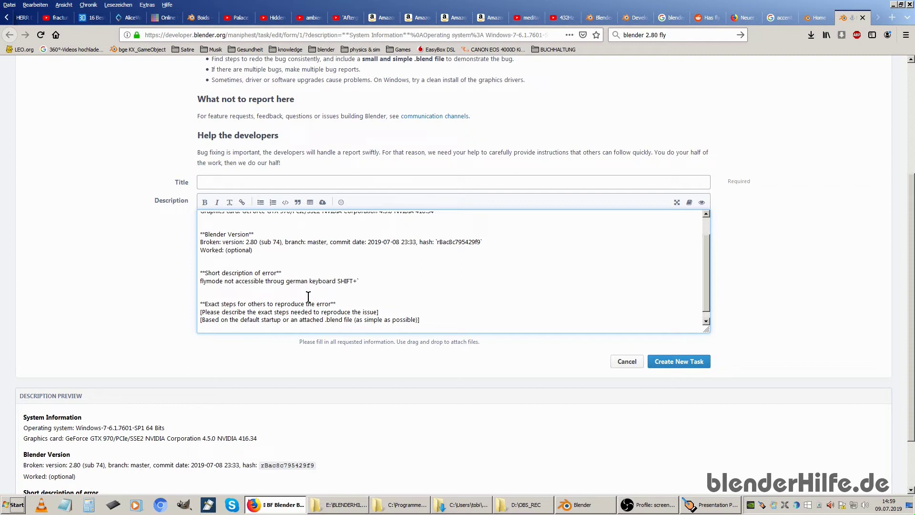
text(is not workingon german keyboards)
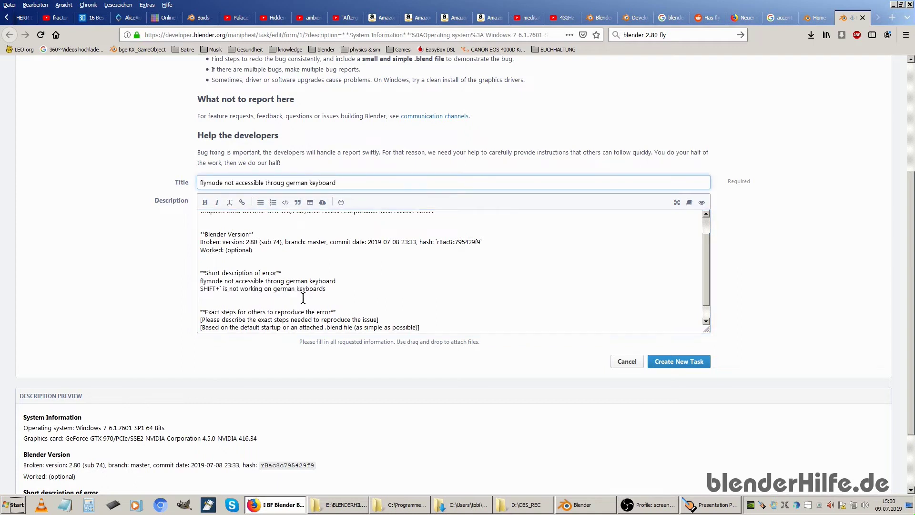
key(Tab)
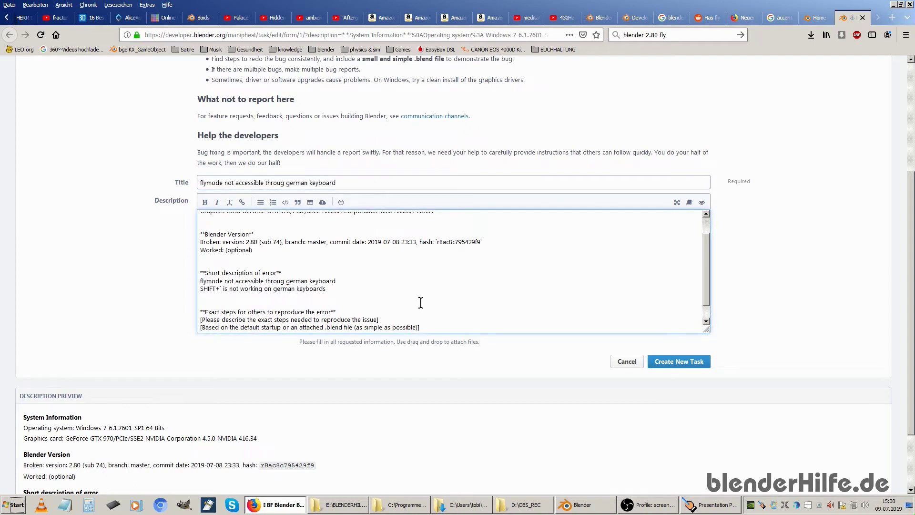
scroll(406, 296, down, 1)
key(Return)
key(Return)
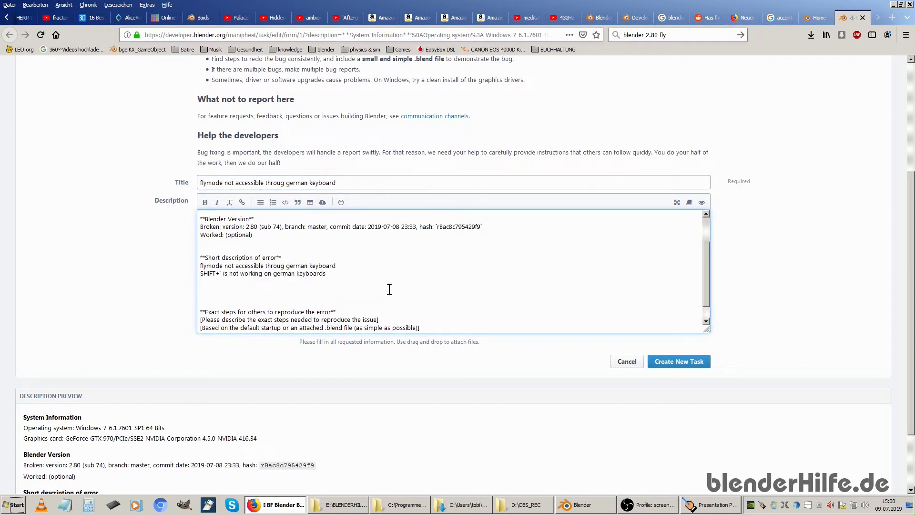
text(would be good to have SHIFT+F)
text( again, so germans can use the fly mode)
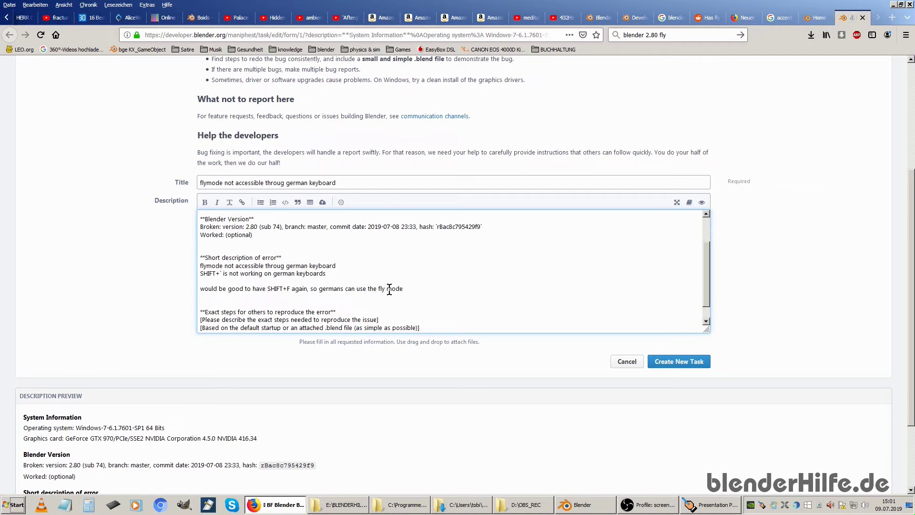
Join 'flymode', append ':) as a standard', and add 'SHIFT+` is a bad kombo...'
click(387, 289)
key(BackSpace)
key(End)
text(:))
text(as a stabn)
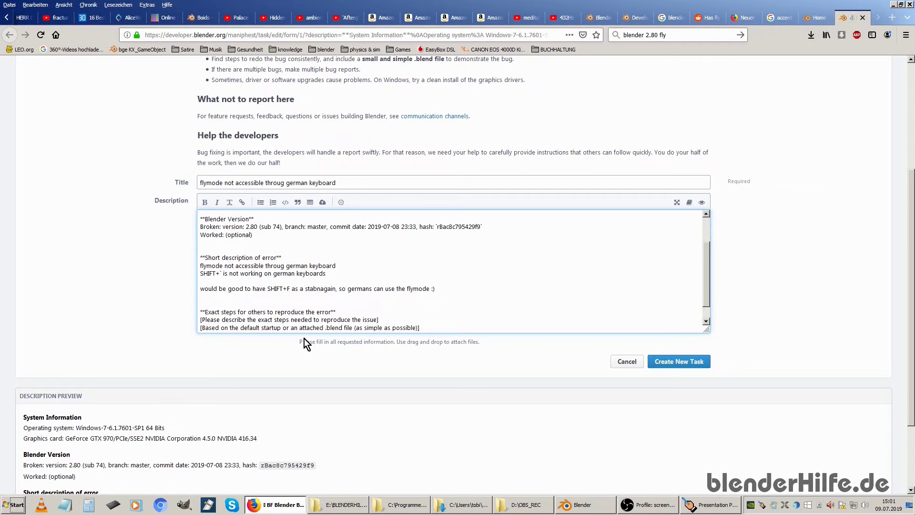
key(BackSpace)
key(BackSpace)
text(ndrad)
key(BackSpace)
text(r)
key(Down)
text(SHIFT+` is a bad kombo...)
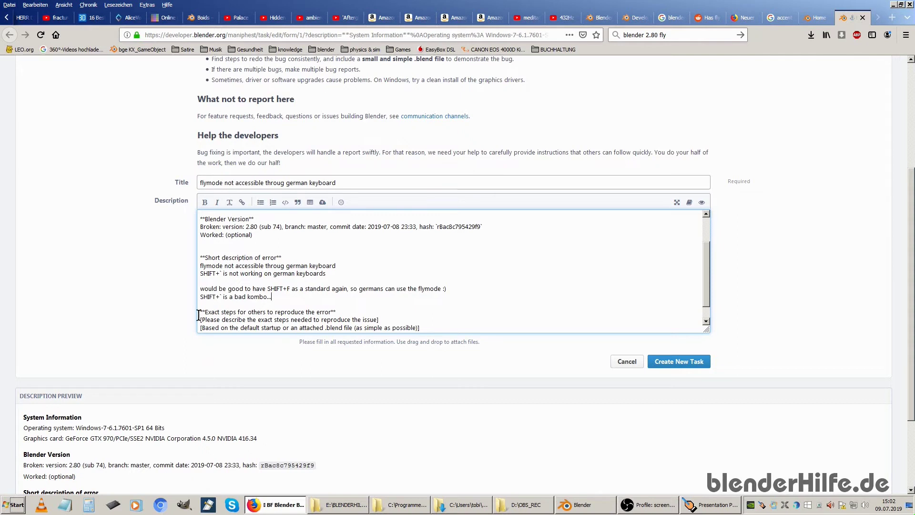
Delete the two exact-steps placeholder lines from the bug report description
drag(199, 319, 453, 319)
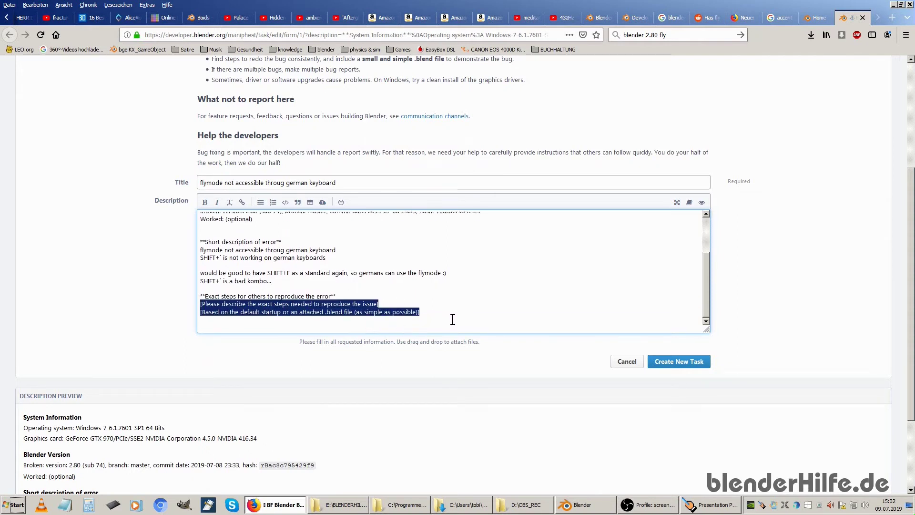
key(BackSpace)
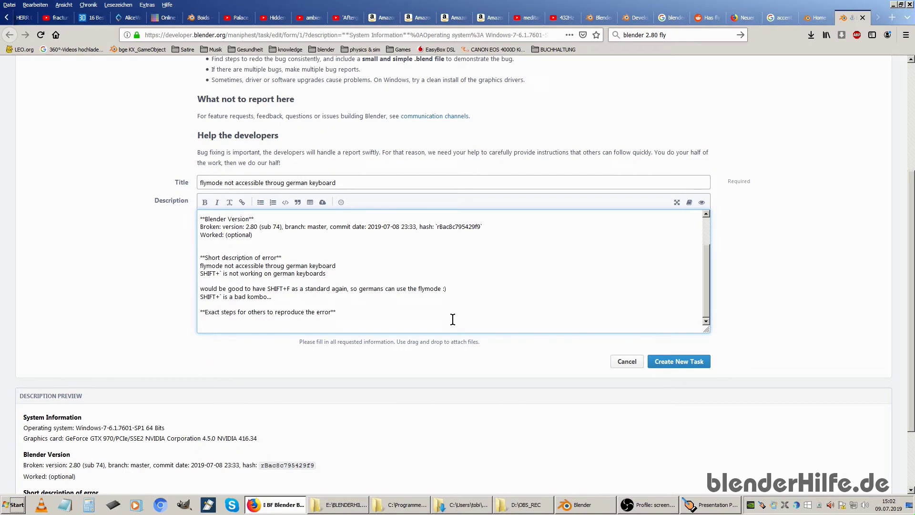
scroll(359, 266, up, 2)
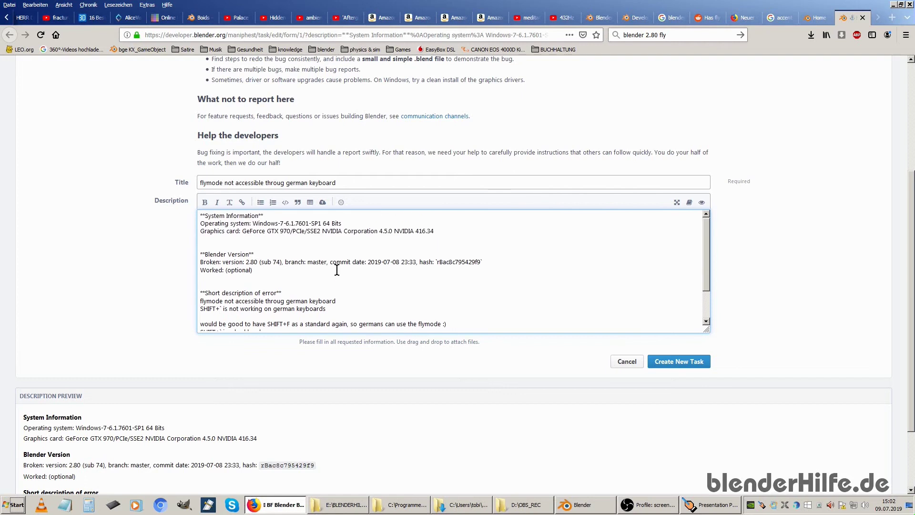
scroll(265, 280, up, 2)
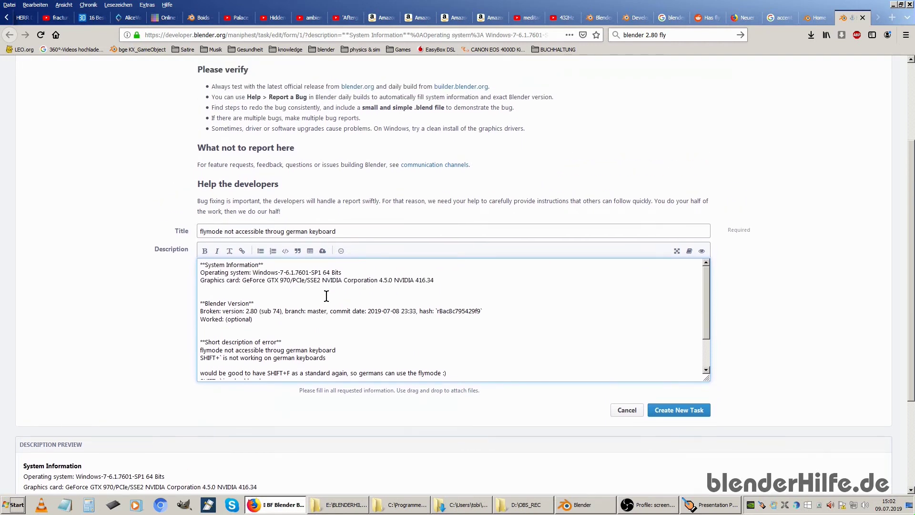
Replace 'throug' with 'on' so the title reads 'flymode not accessible on german keyboard'
double_click(284, 232)
text(on)
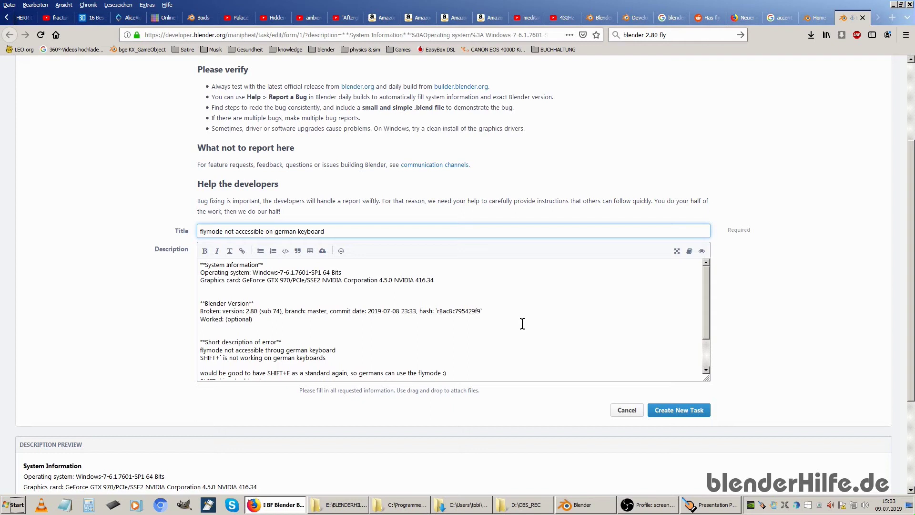
scroll(513, 317, up, 3)
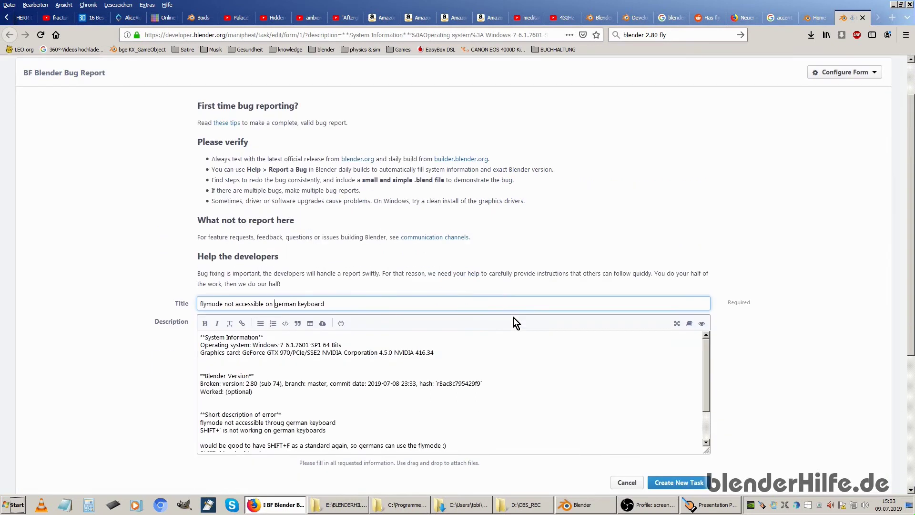
scroll(513, 317, down, 4)
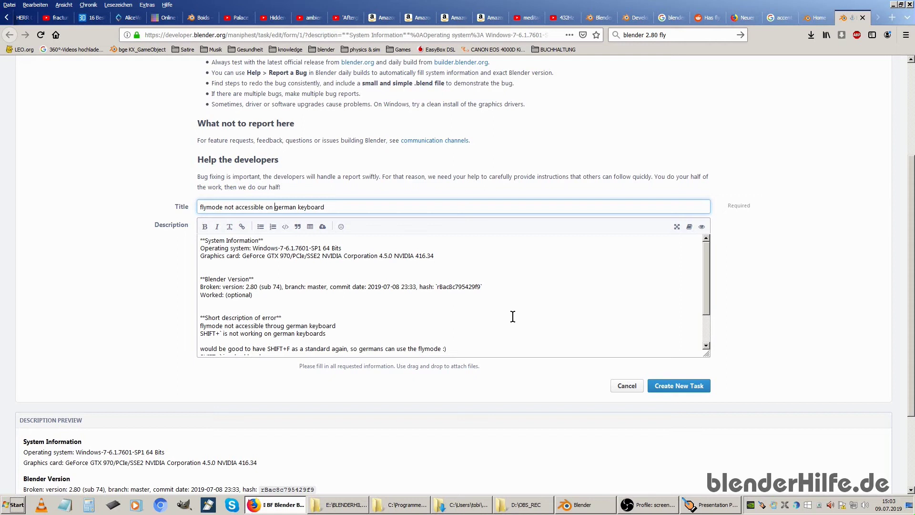
scroll(513, 316, down, 2)
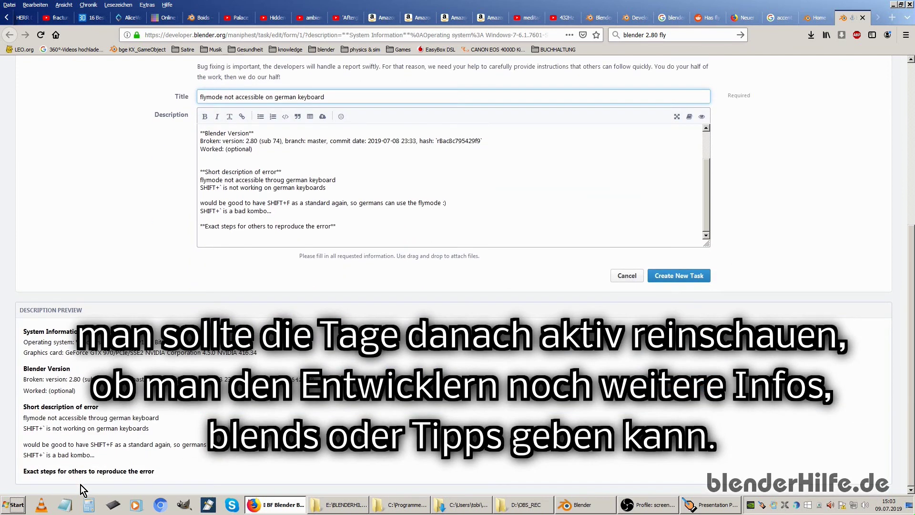
scroll(381, 425, up, 5)
scroll(451, 353, up, 1)
Submit the report so it is created as task T66607
click(678, 451)
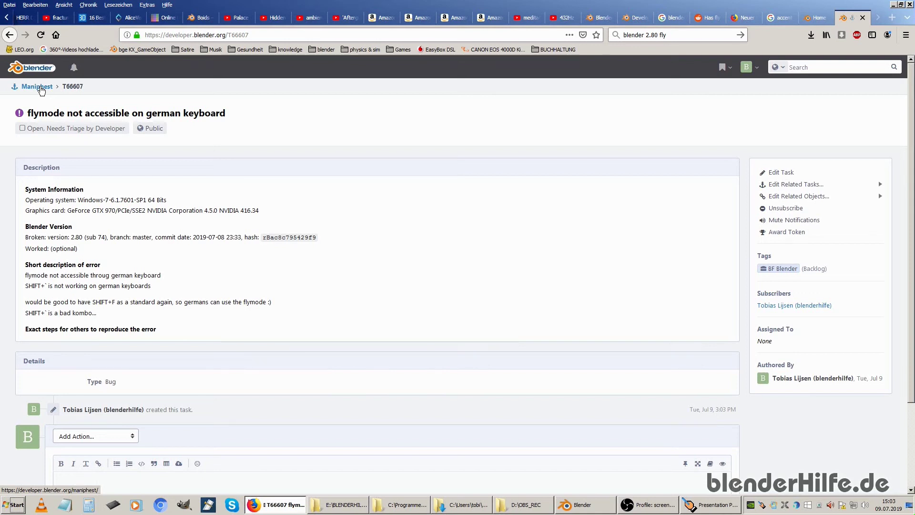
Go to Maniphest's Open Tasks list to see T66607 at the top
click(41, 87)
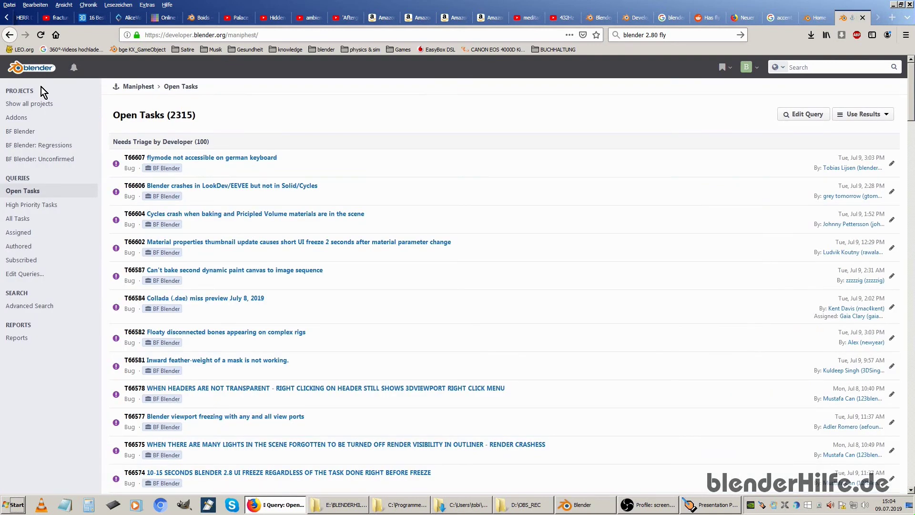